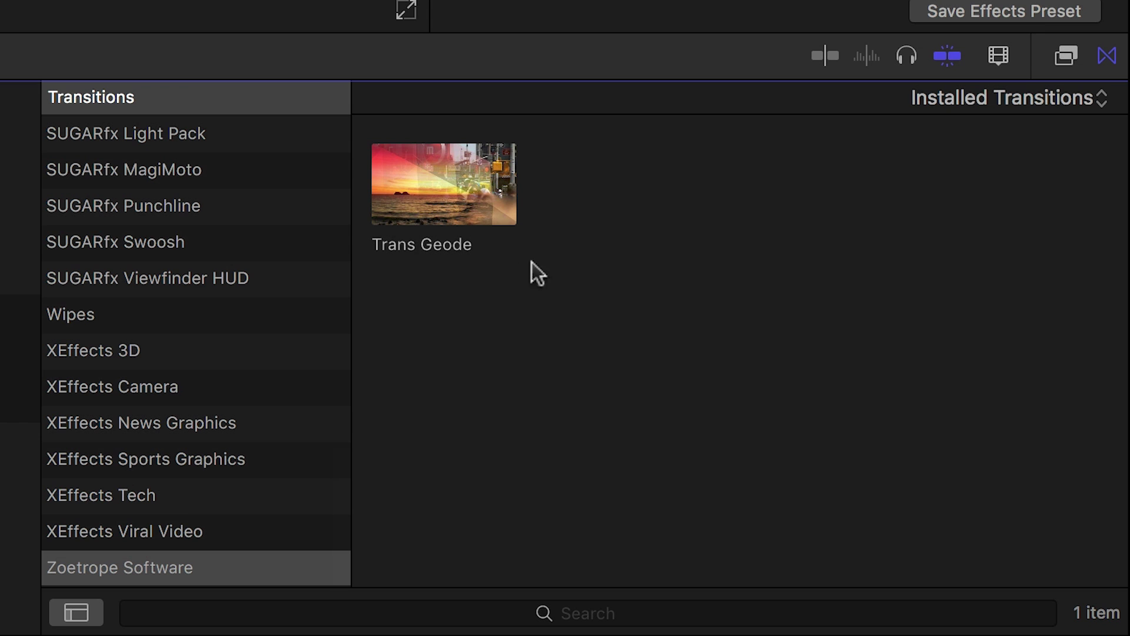
Apply the Zoetrope Software Geode video effect to the first NI_2016_Footage clip.
{"action": "left_click", "coordinate": [1066, 56]}
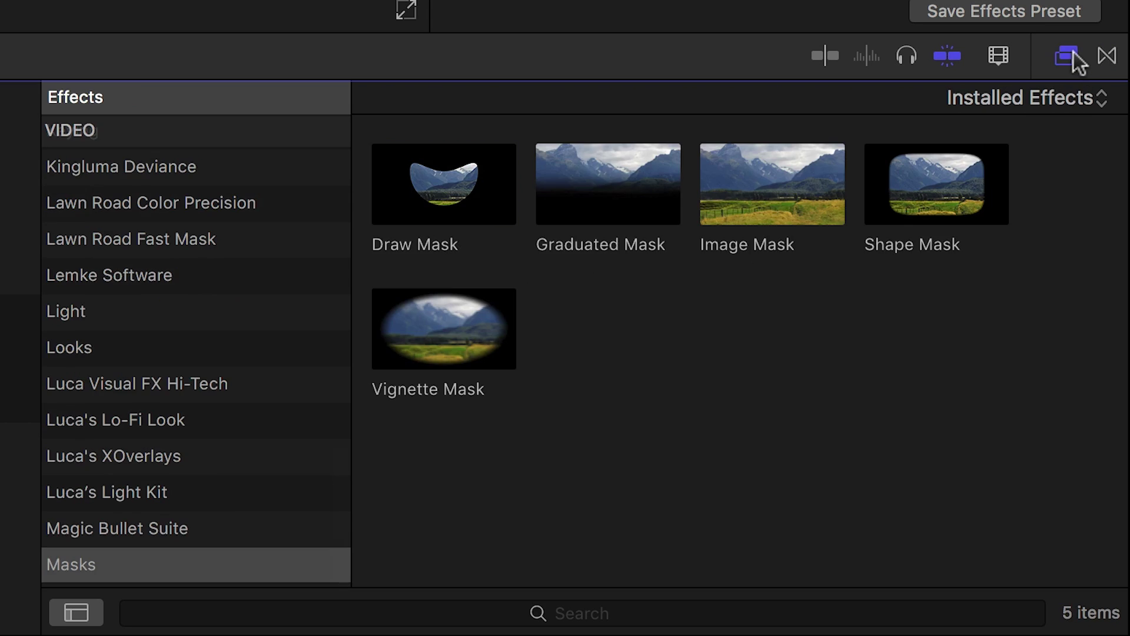
{"action": "scroll", "coordinate": [108, 459], "scroll_direction": "down", "scroll_amount": 20}
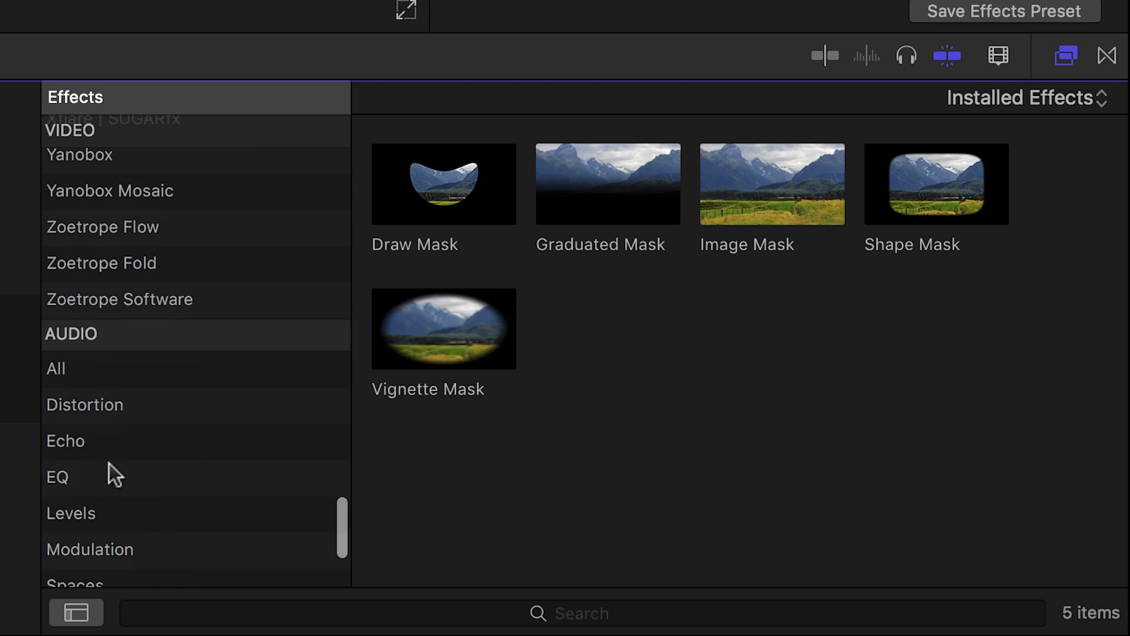
{"action": "left_click", "coordinate": [185, 299]}
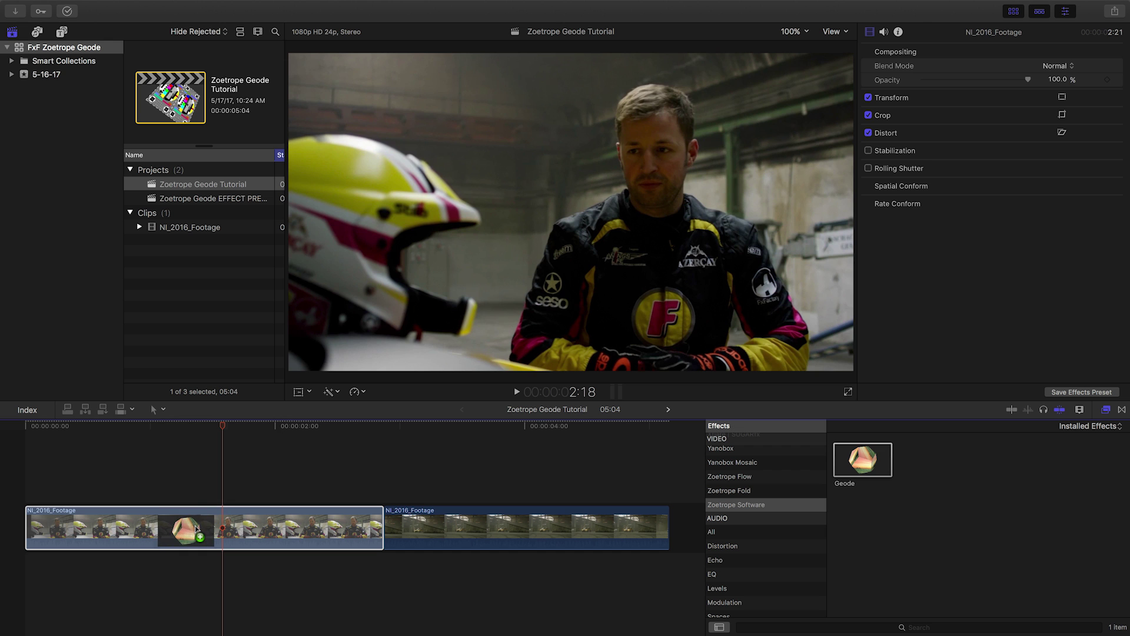
{"action": "left_click_drag", "start_coordinate": [198, 530], "coordinate": [197, 529]}
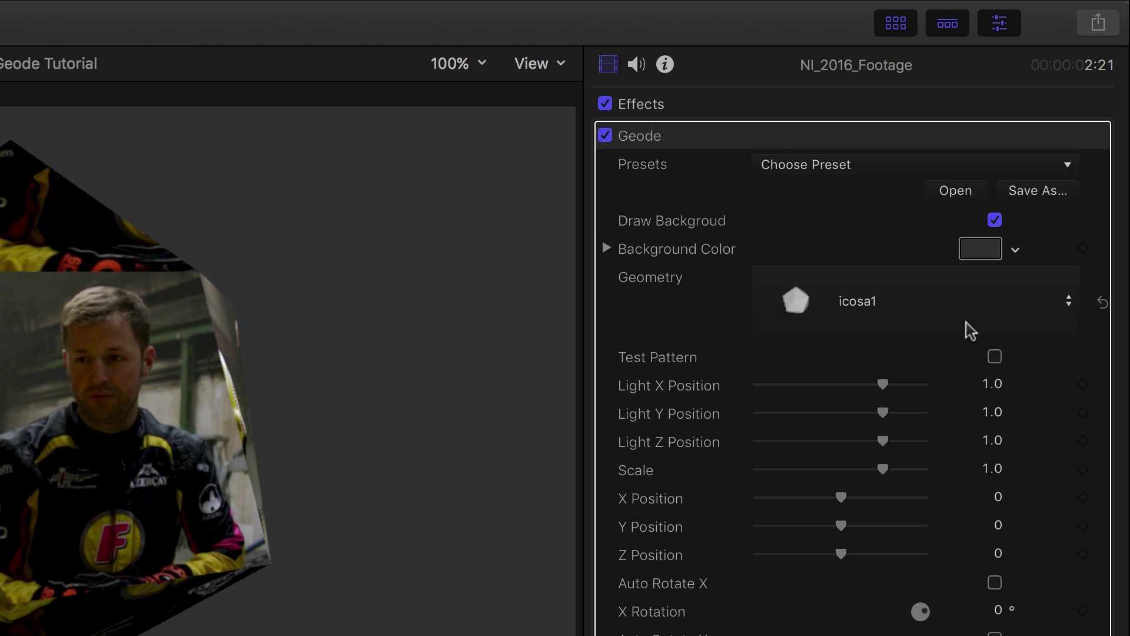
Turn off the Geode background, set geometry to open-box, and map the test pattern onto it.
{"action": "left_click", "coordinate": [995, 220]}
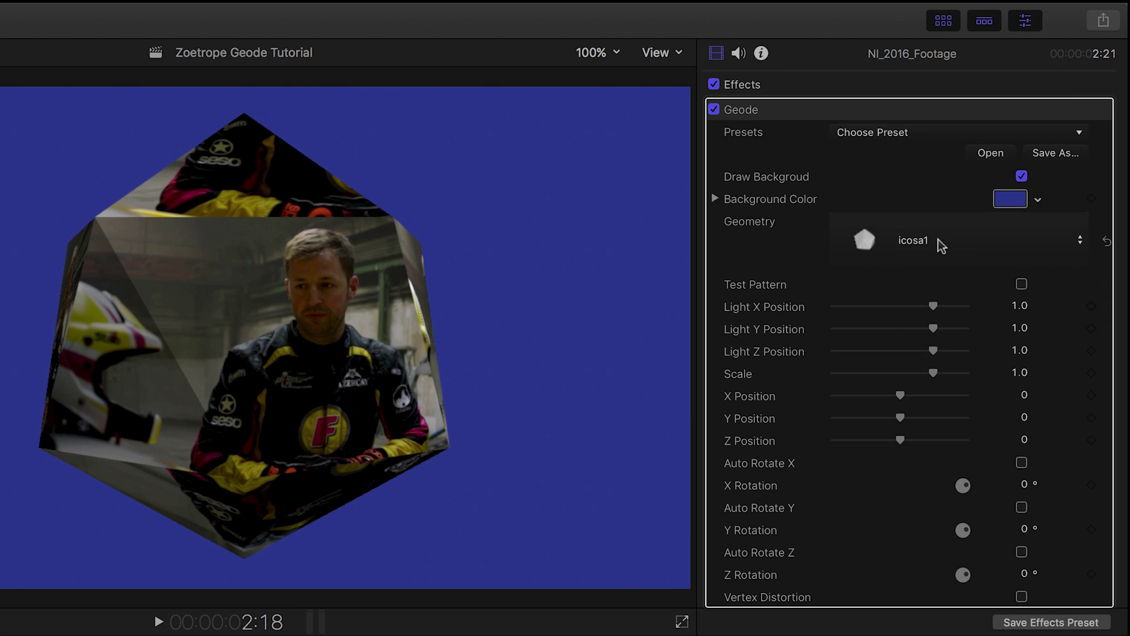
{"action": "left_click", "coordinate": [938, 243]}
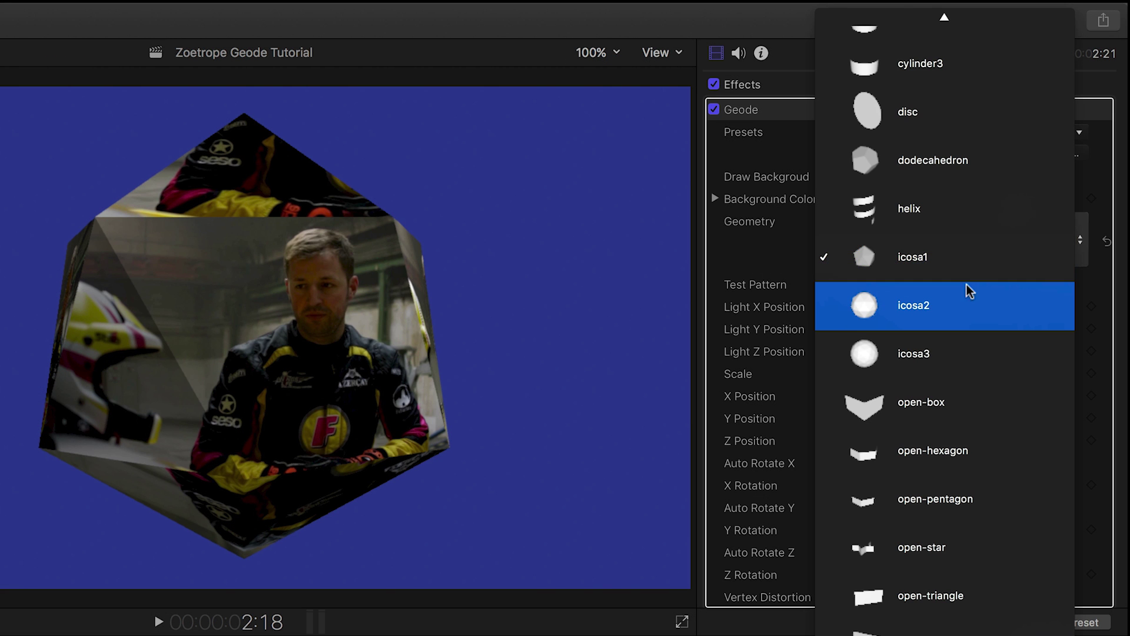
{"action": "left_click", "coordinate": [966, 297]}
{"action": "left_click", "coordinate": [958, 247]}
{"action": "left_click", "coordinate": [971, 367]}
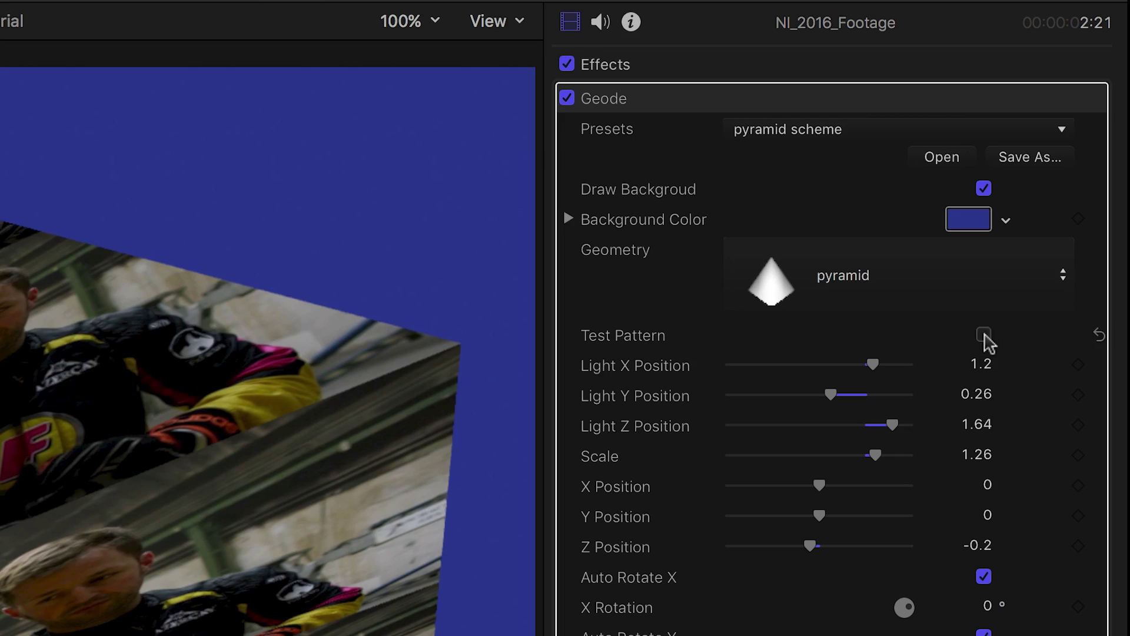
{"action": "left_click", "coordinate": [983, 334]}
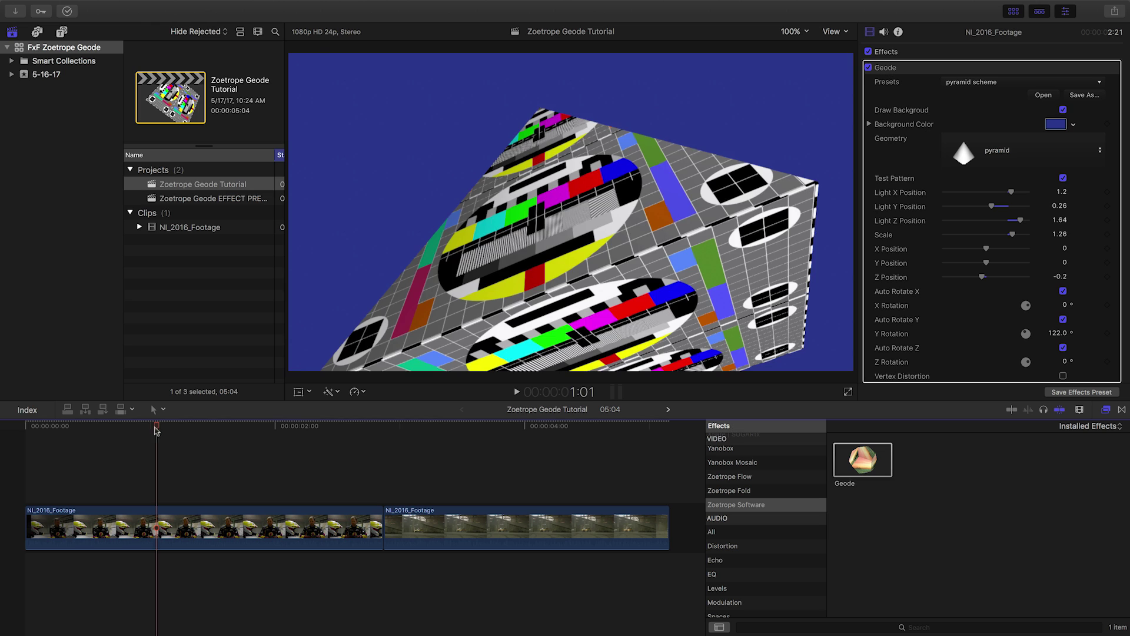
{"action": "key", "text": "space"}
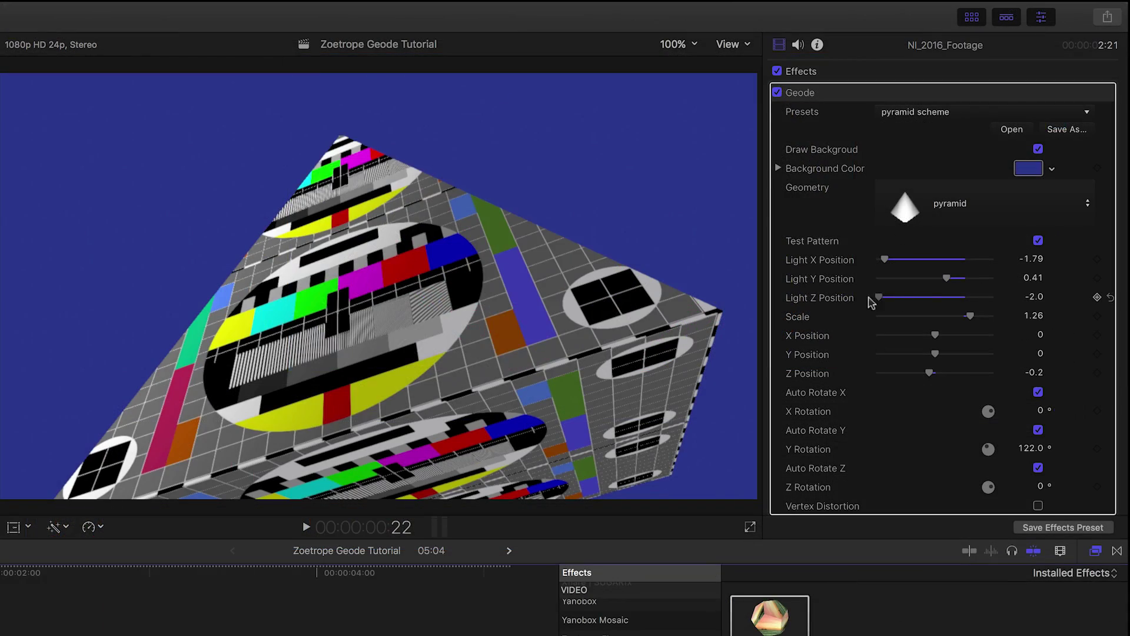
Relight via the light's Z position, auto-rotate around X, and set a vertex distortion amount.
{"action": "left_click_drag", "start_coordinate": [868, 300], "coordinate": [941, 335]}
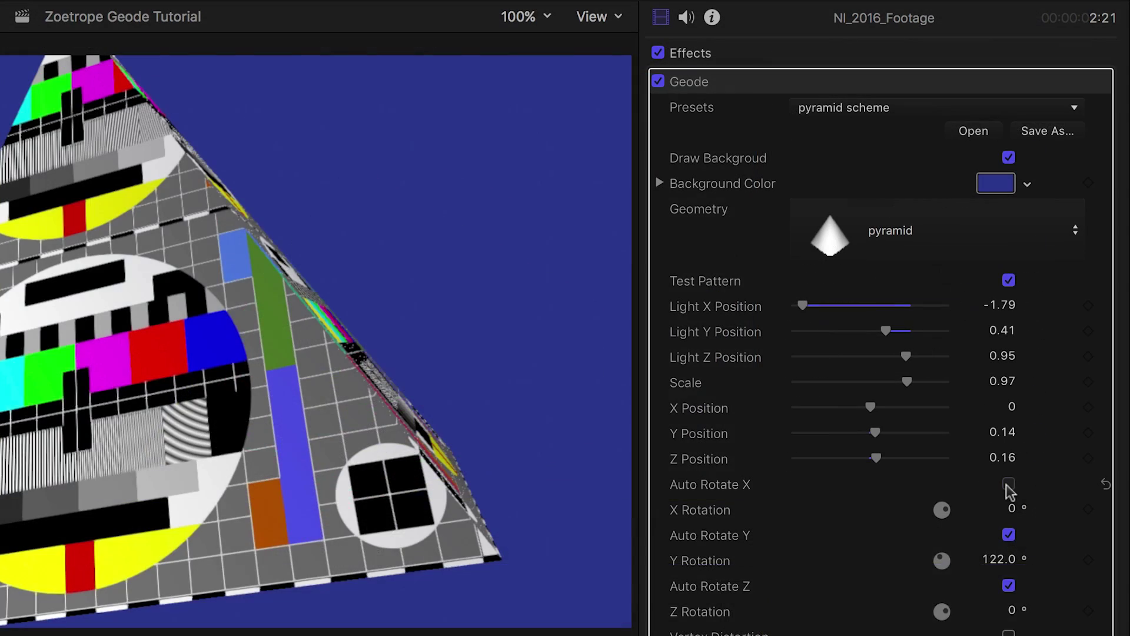
{"action": "left_click", "coordinate": [1038, 392]}
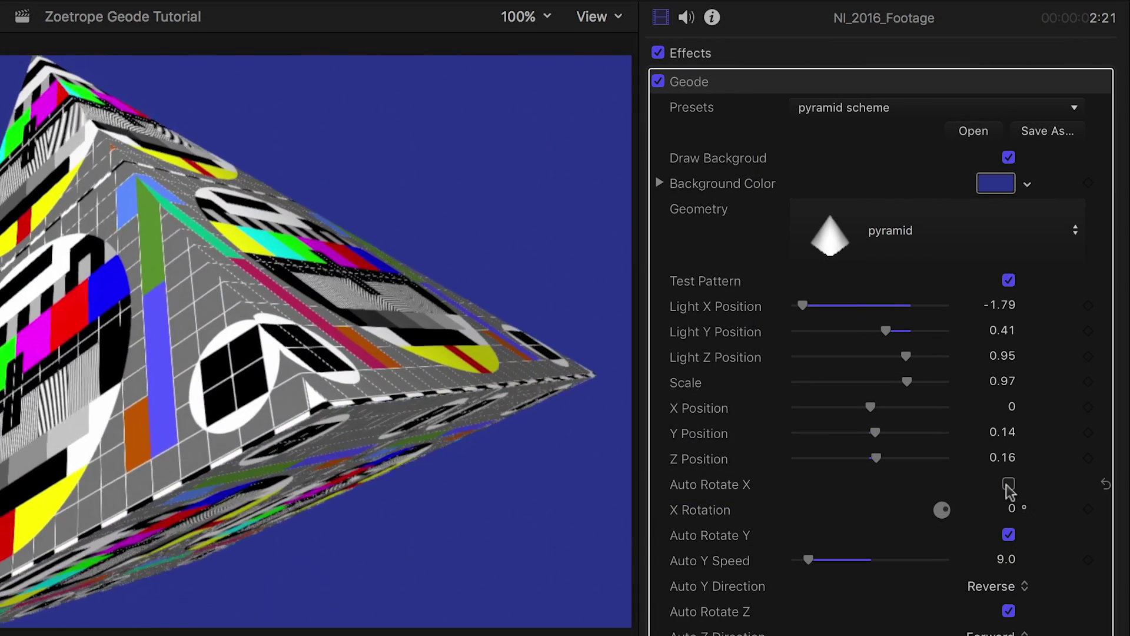
{"action": "left_click", "coordinate": [1008, 484]}
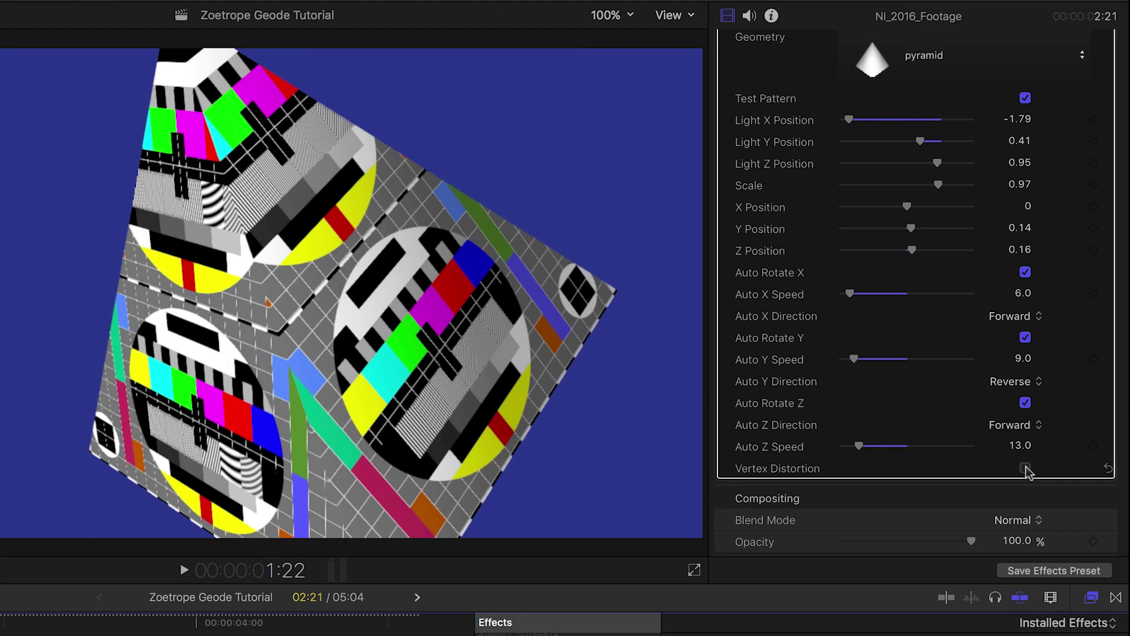
{"action": "left_click", "coordinate": [1025, 470]}
{"action": "scroll", "coordinate": [1088, 436], "scroll_direction": "down", "scroll_amount": 3}
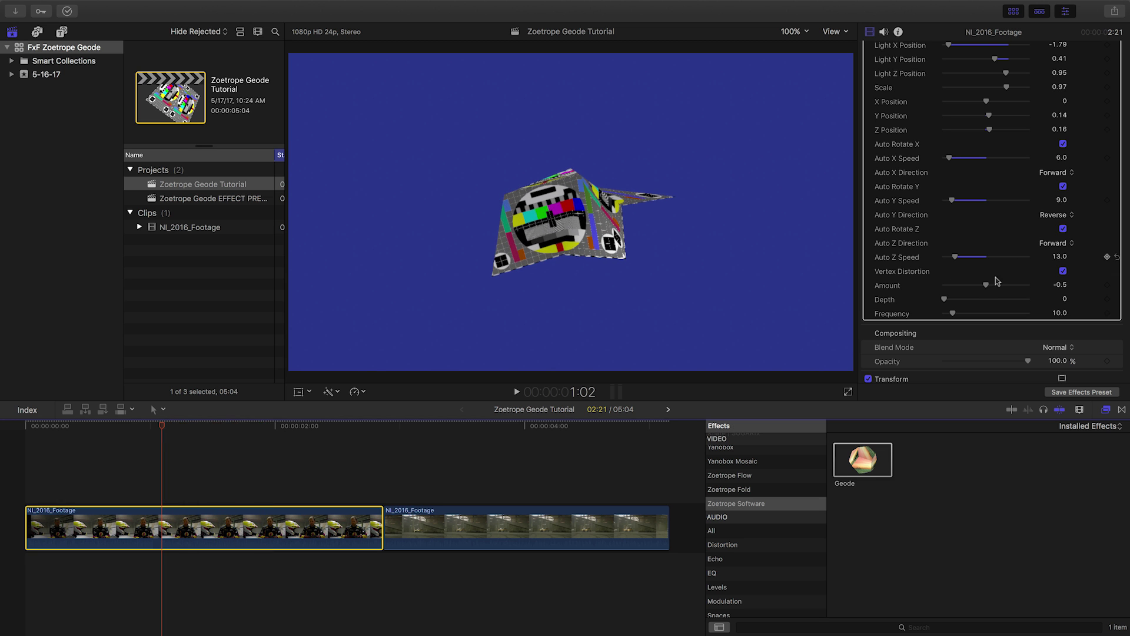
{"action": "mouse_move", "coordinate": [985, 288]}
{"action": "left_mouse_down"}
{"action": "mouse_move", "coordinate": [1000, 288]}
{"action": "mouse_move", "coordinate": [986, 289]}
{"action": "left_mouse_up"}
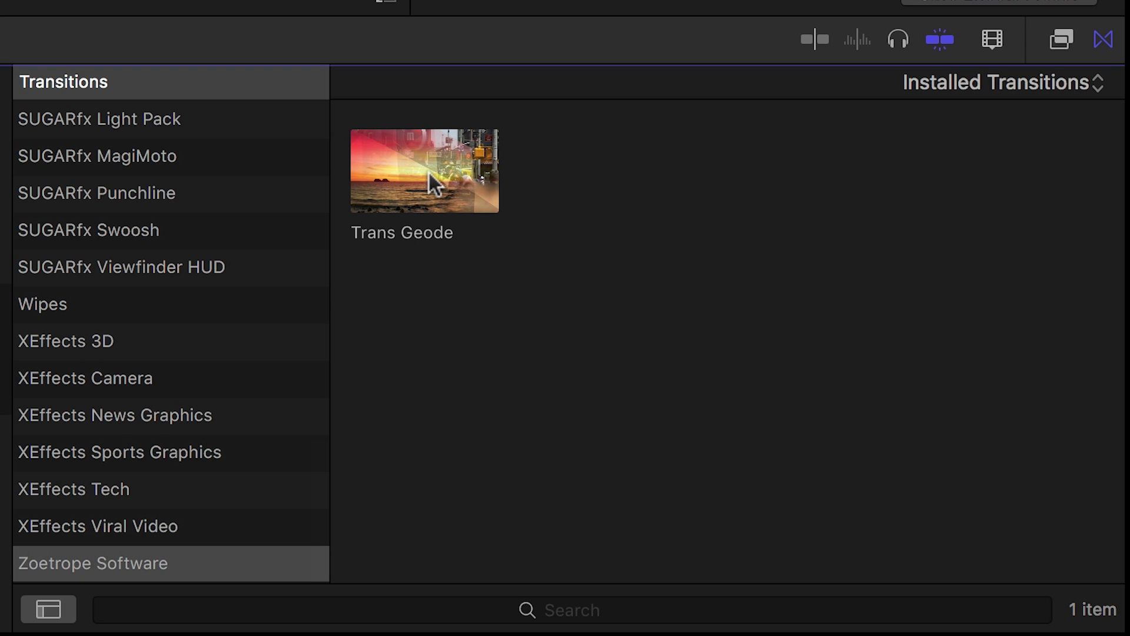
Add the Trans Geode transition to the cut between the two NI_2016_Footage clips.
{"action": "left_click", "coordinate": [428, 172]}
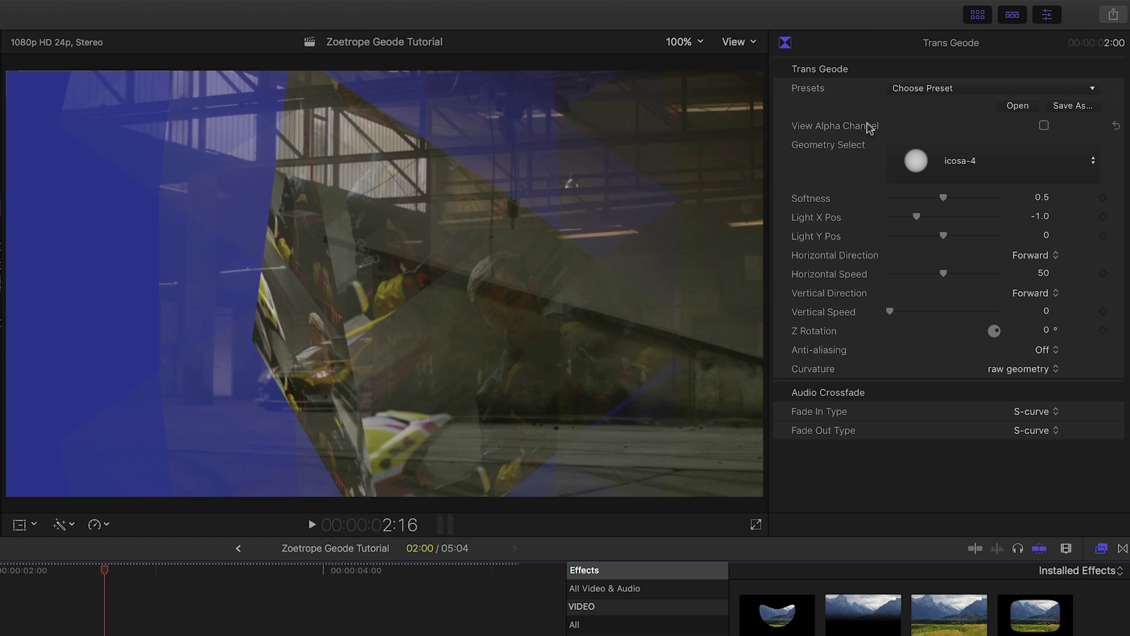
Show the alpha channel, set geometry to icosa-3, Softness 1.0 and Light X Pos -1.14.
{"action": "left_click", "coordinate": [1044, 126]}
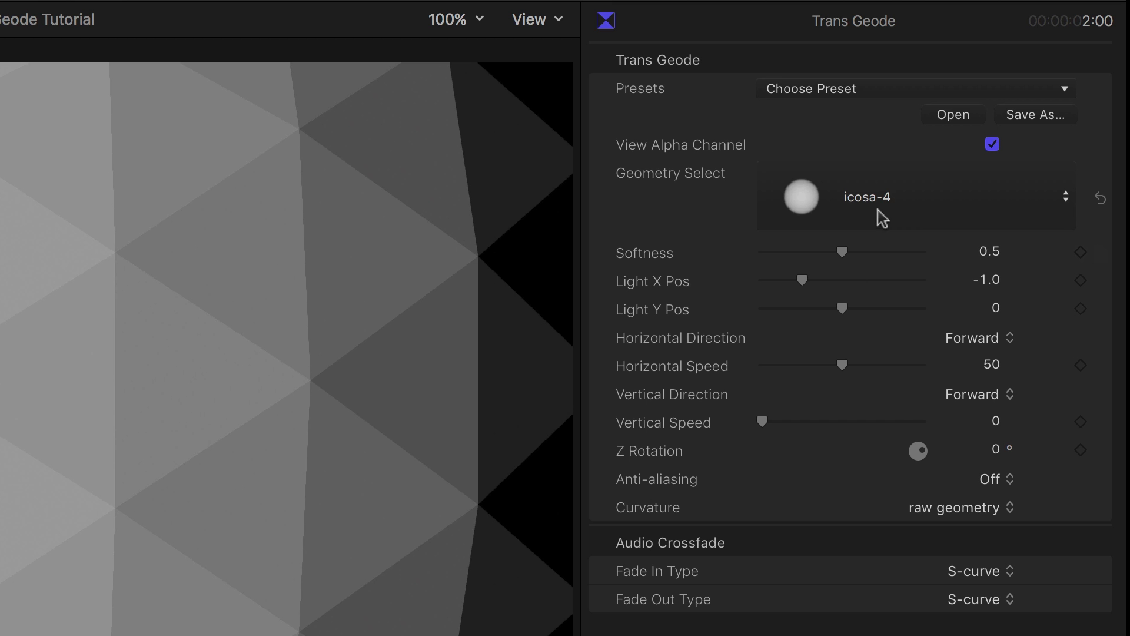
{"action": "left_click", "coordinate": [882, 217]}
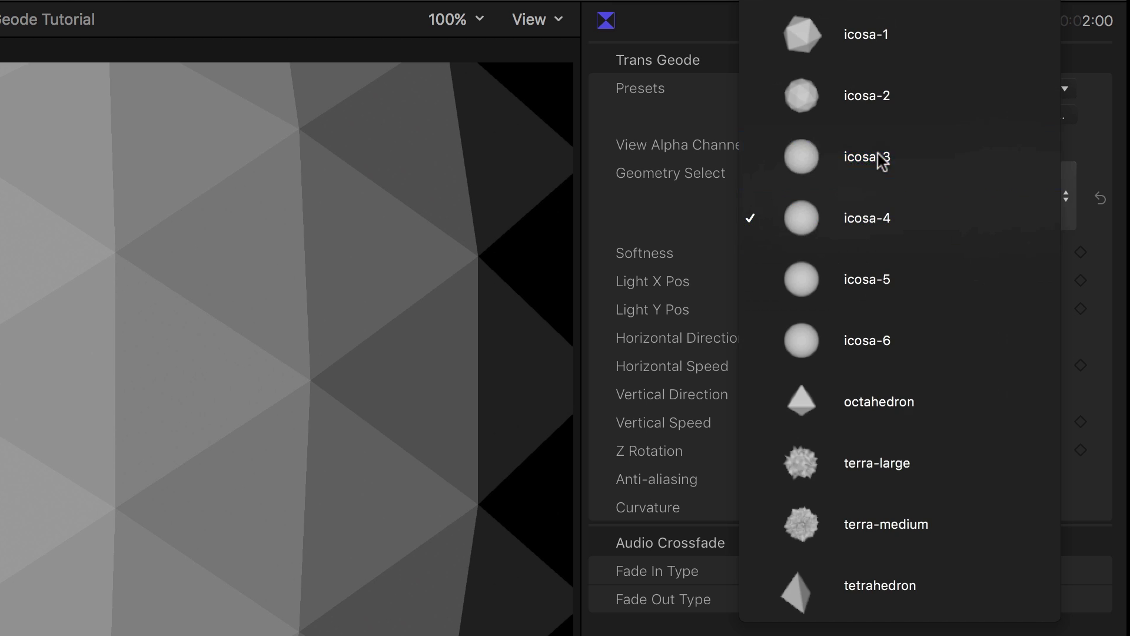
{"action": "left_click", "coordinate": [878, 153]}
{"action": "left_click", "coordinate": [886, 197]}
{"action": "left_click", "coordinate": [905, 362]}
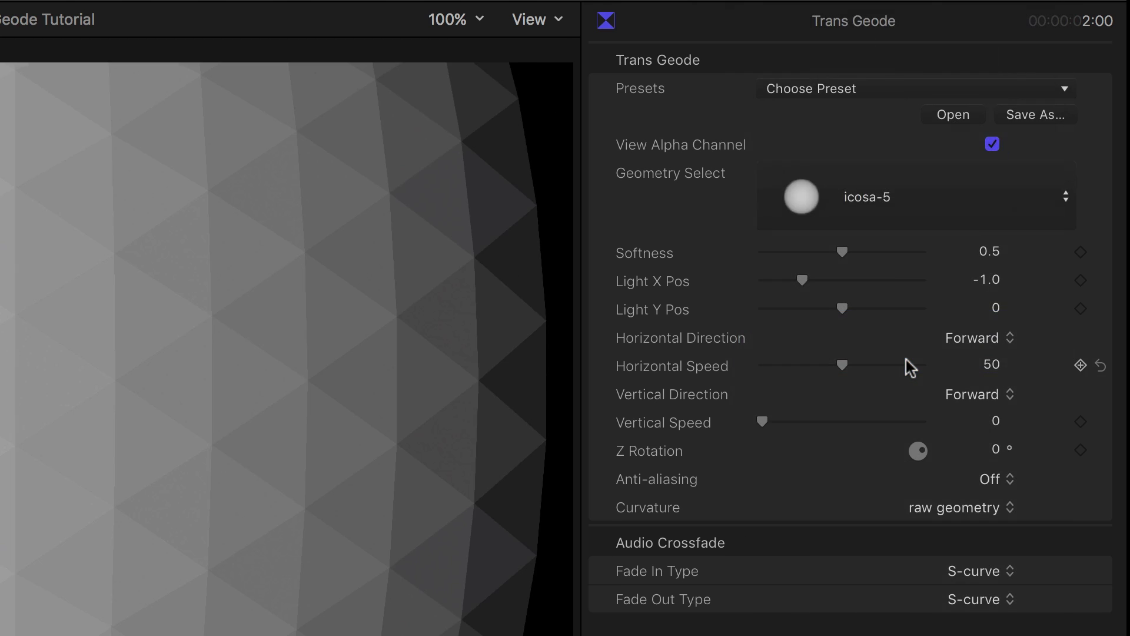
{"action": "key", "text": "super+z"}
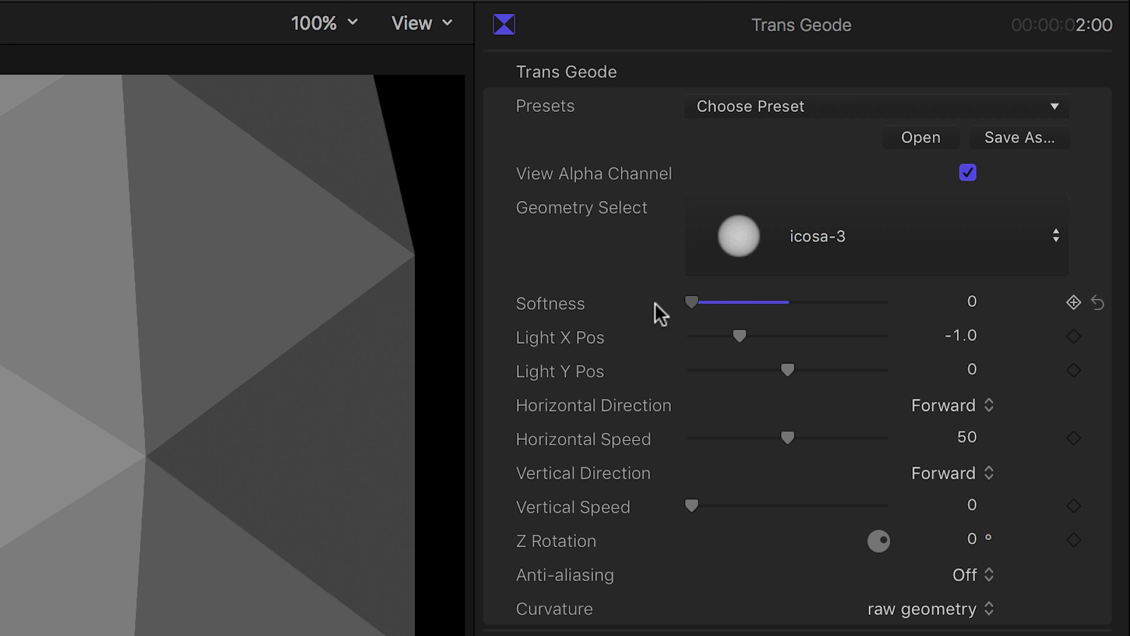
{"action": "left_click_drag", "start_coordinate": [708, 305], "coordinate": [893, 306]}
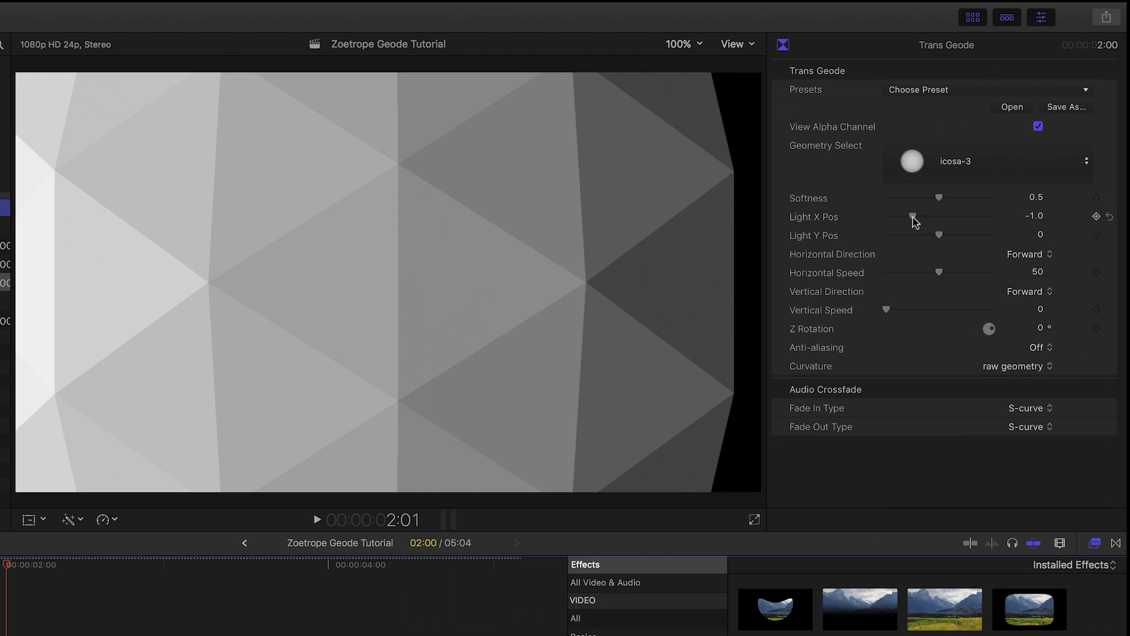
{"action": "mouse_move", "coordinate": [913, 217]}
{"action": "left_mouse_down"}
{"action": "mouse_move", "coordinate": [987, 217]}
{"action": "mouse_move", "coordinate": [910, 219]}
{"action": "left_mouse_up"}
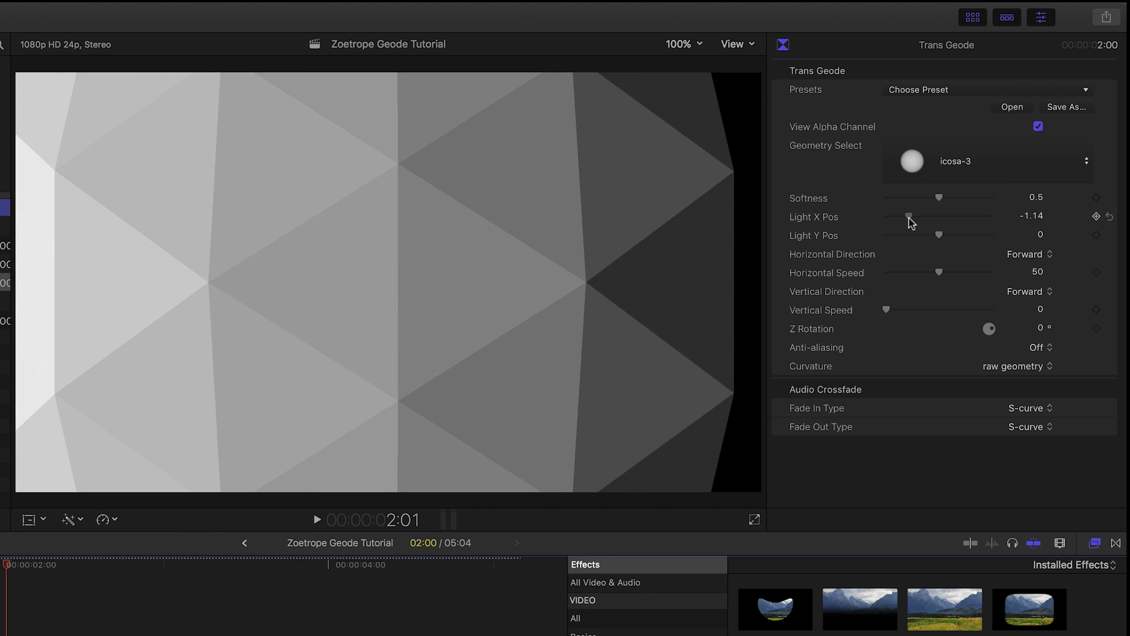
Turn off alpha view, preview the transition, and set Horizontal Speed 53 and Z Rotation 57°.
{"action": "left_click", "coordinate": [1038, 126]}
{"action": "key", "text": "space"}
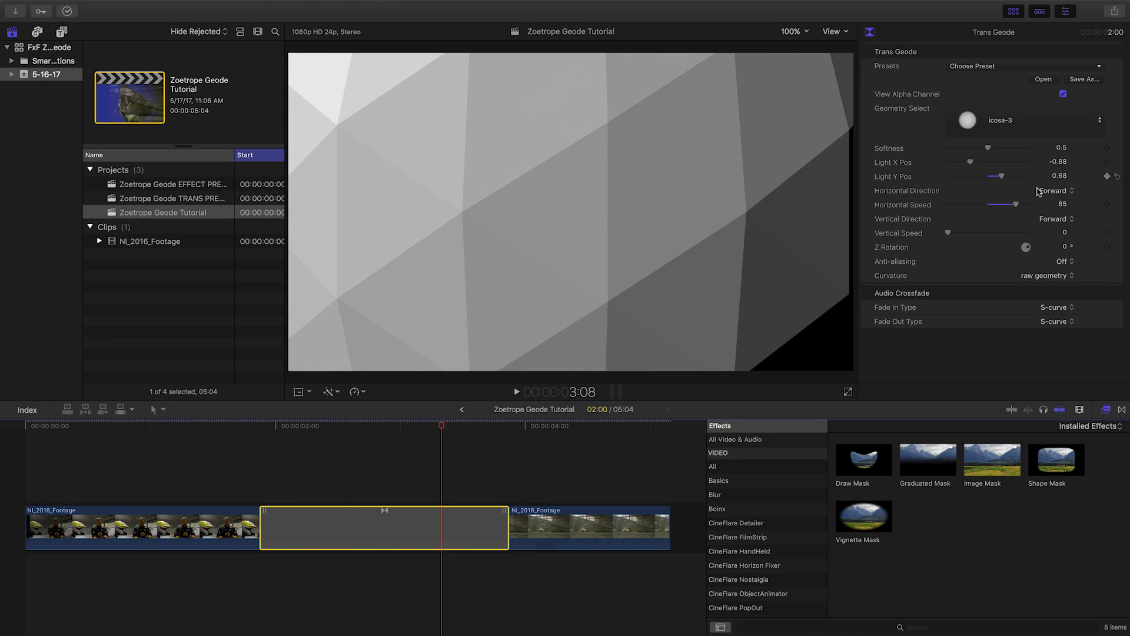
{"action": "left_click_drag", "start_coordinate": [1018, 206], "coordinate": [948, 205]}
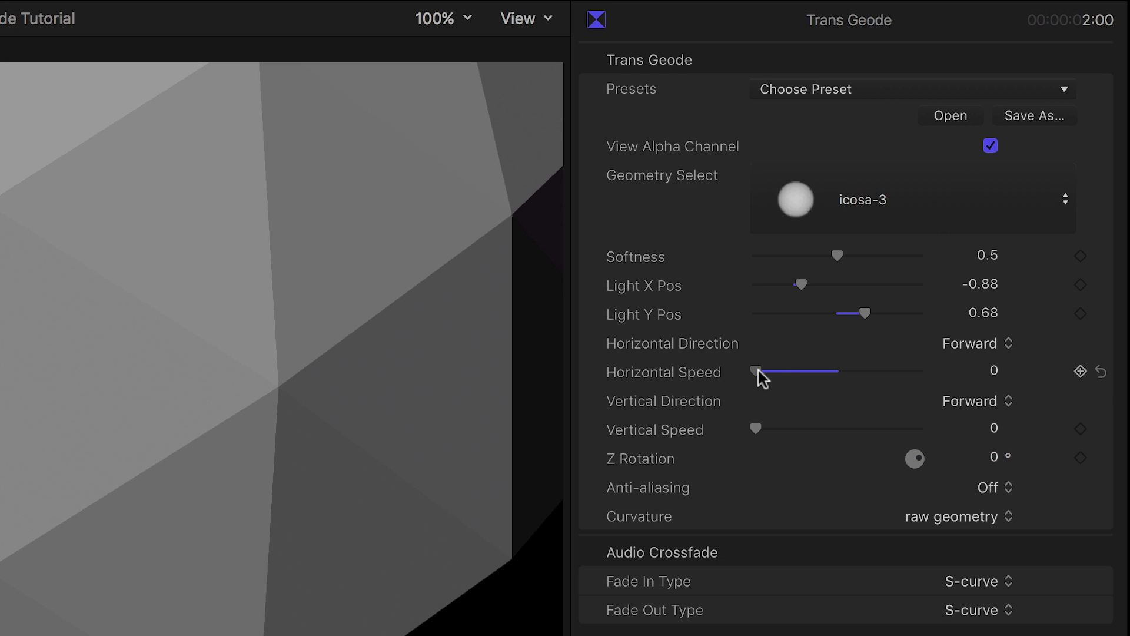
{"action": "left_click_drag", "start_coordinate": [760, 377], "coordinate": [895, 373]}
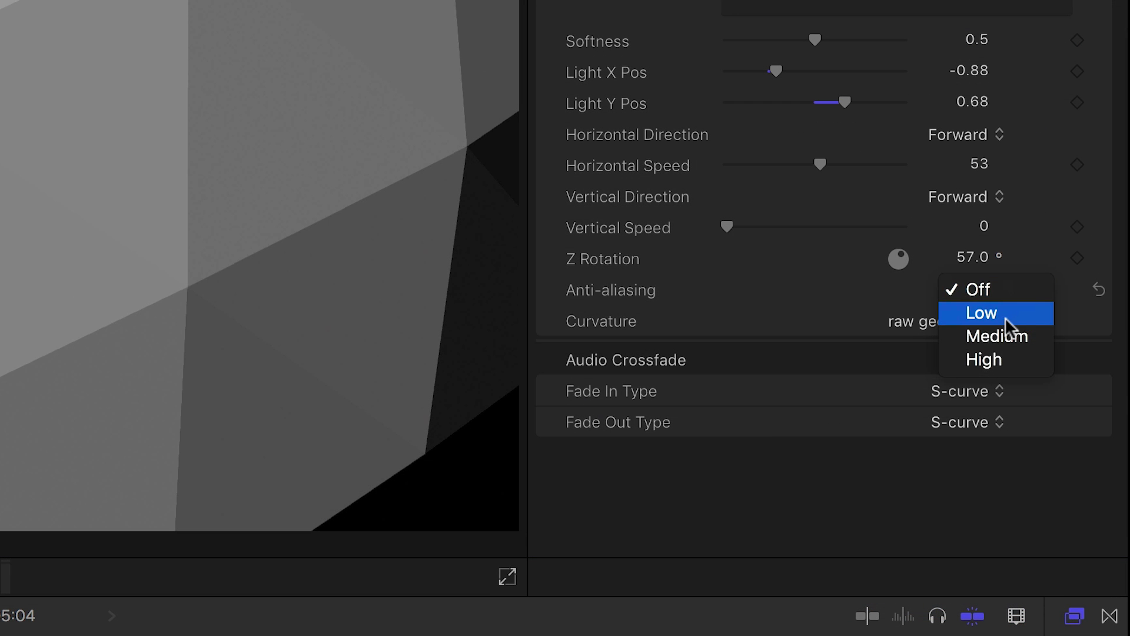
Set anti-aliasing to Low, curvature to de-sphere filter, and Sphere Factor to 0.91.
{"action": "left_click", "coordinate": [1006, 318]}
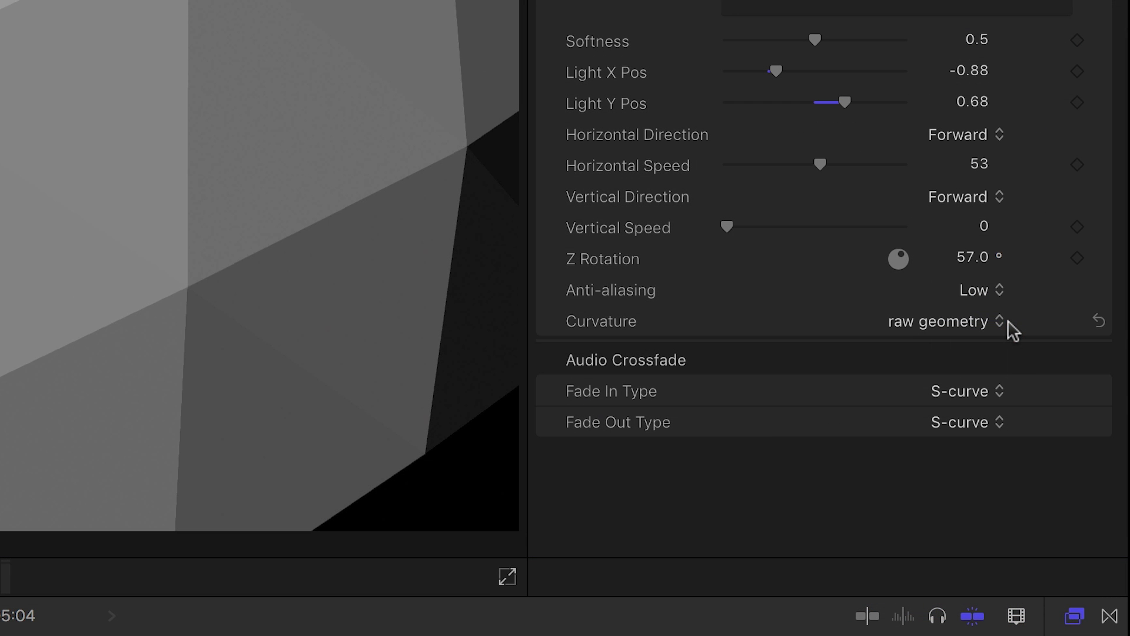
{"action": "left_click", "coordinate": [981, 320]}
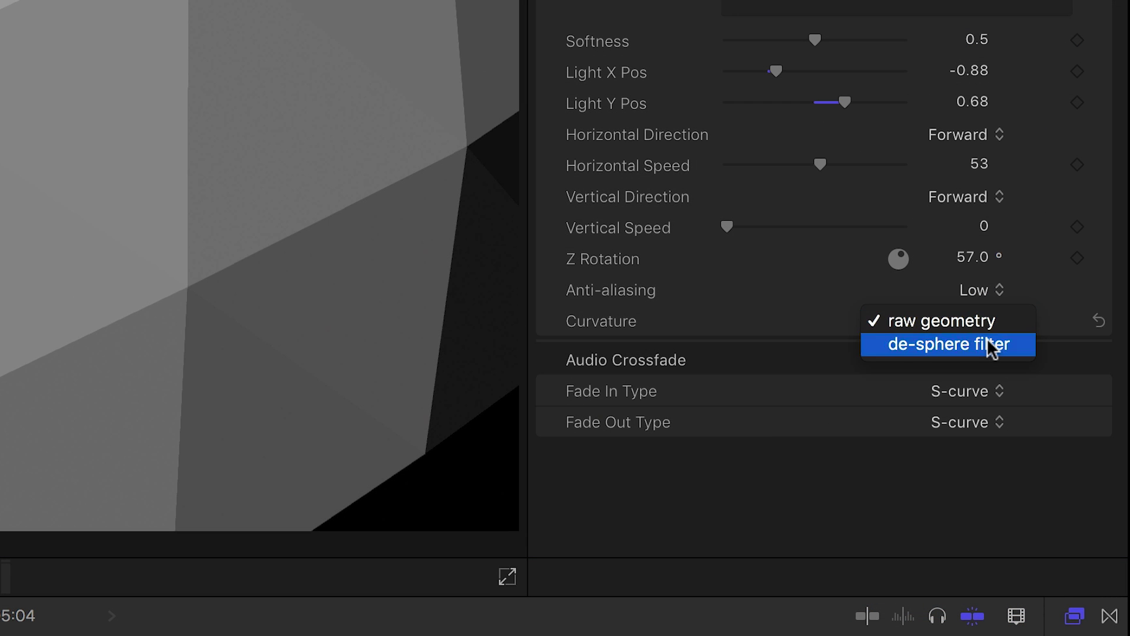
{"action": "left_click", "coordinate": [987, 344]}
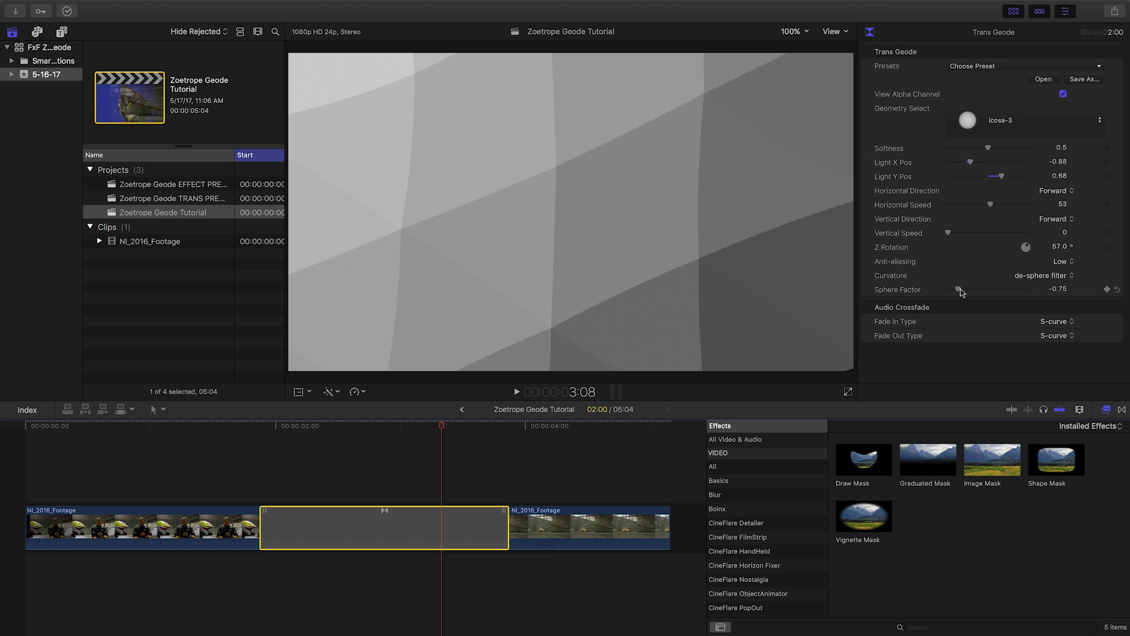
{"action": "left_click_drag", "start_coordinate": [752, 351], "coordinate": [834, 351]}
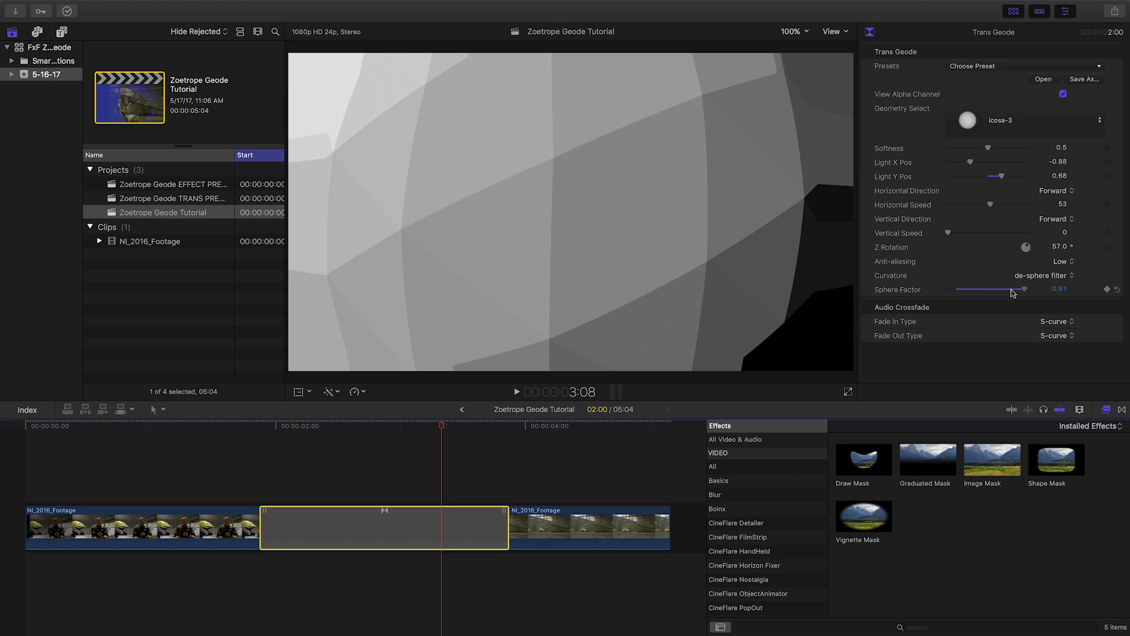